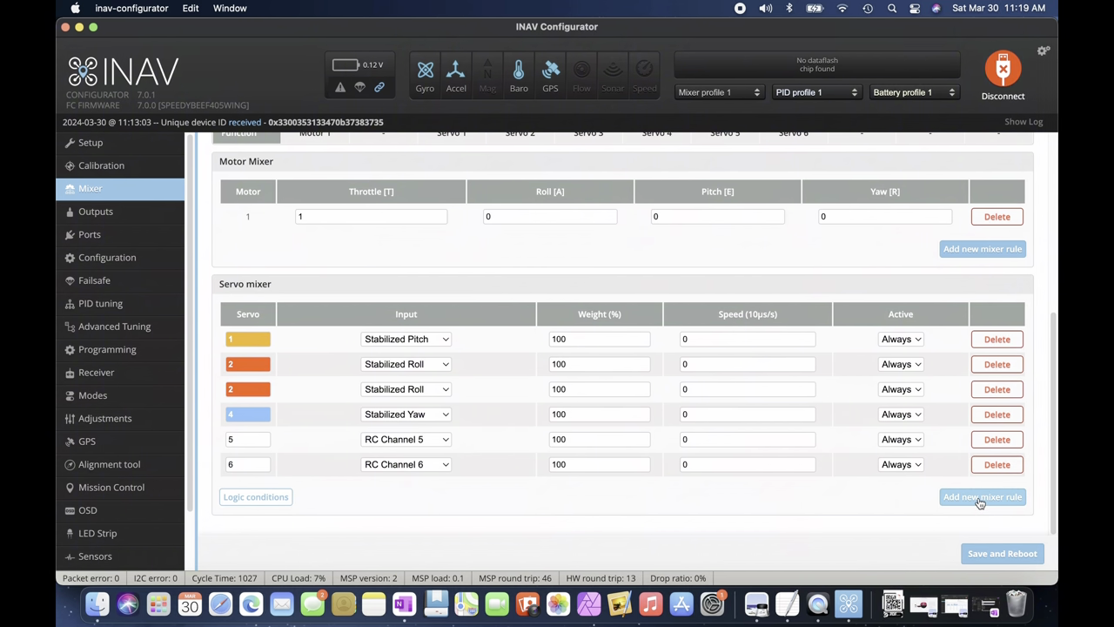
Add a servo mixer rule for servo 7 with RC Channel 7 as its input.
left_click(979, 498)
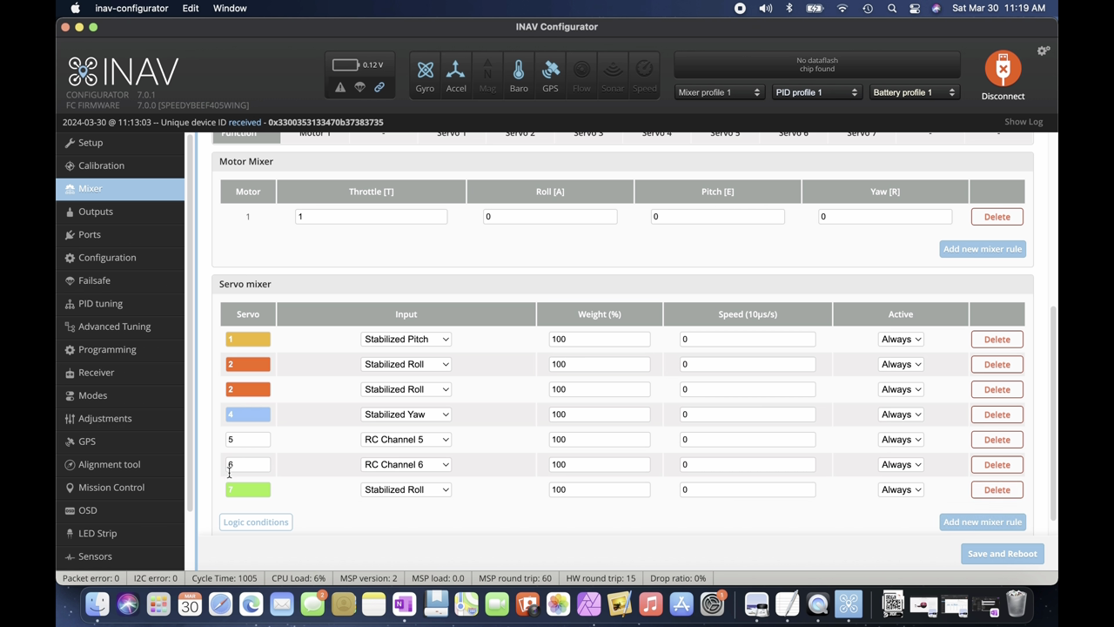
left_click(444, 489)
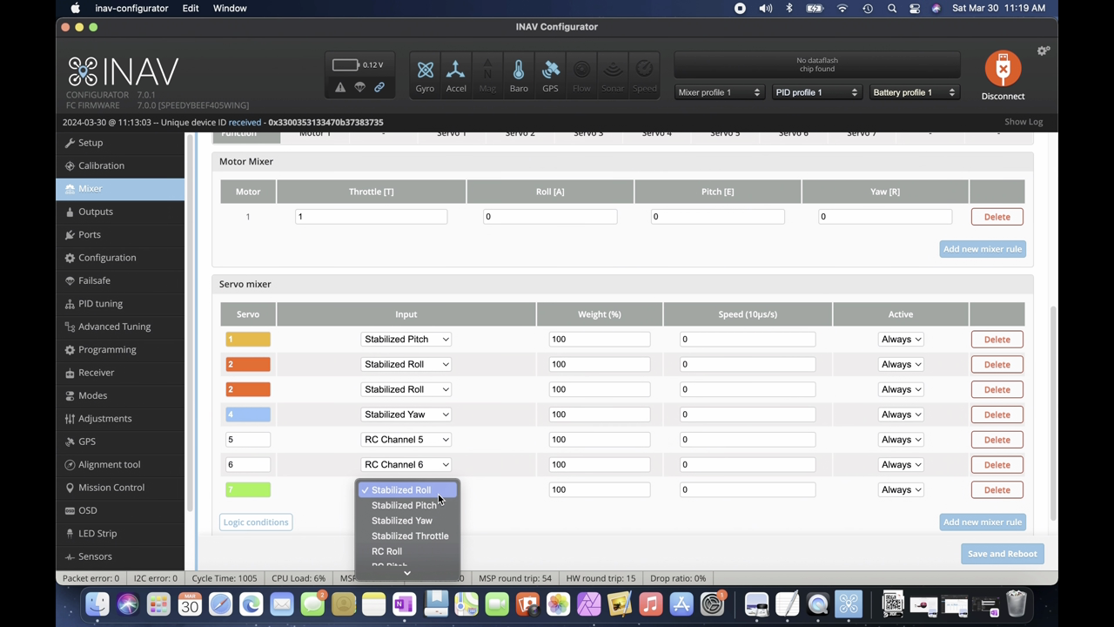
scroll(439, 502, "down", 5)
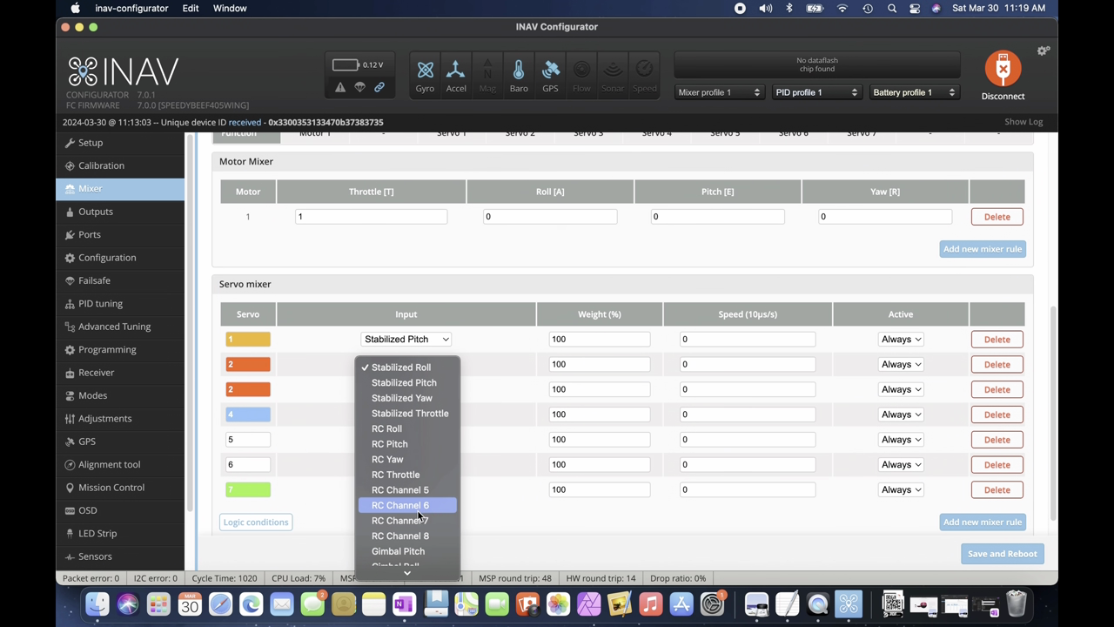
left_click(414, 520)
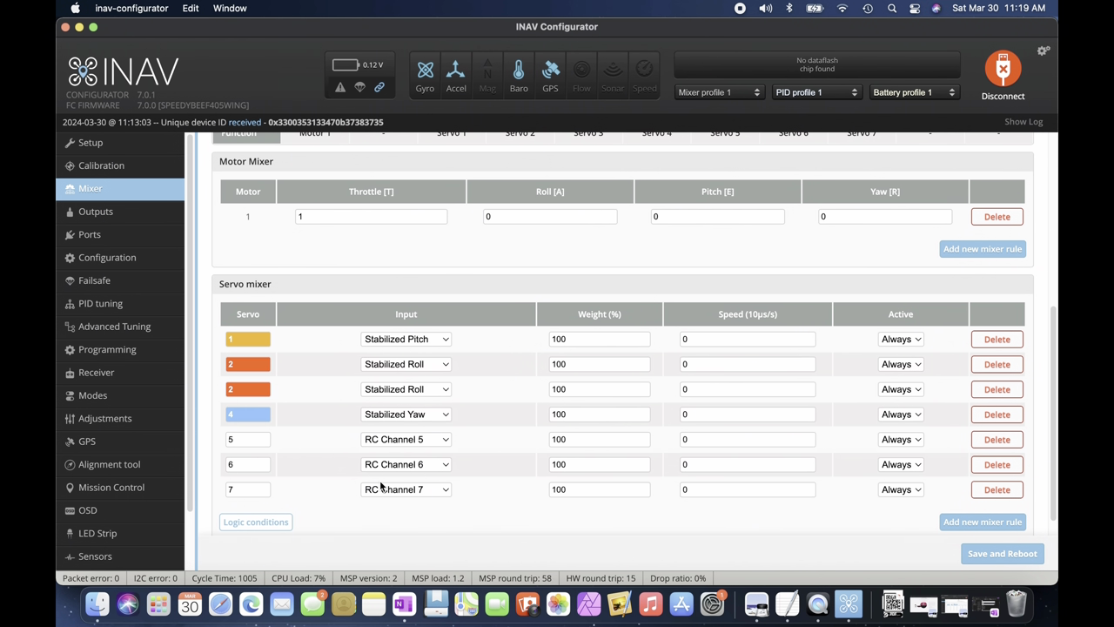
Add a servo mixer rule for servo 8 with RC Channel 8 as its input.
left_click(980, 521)
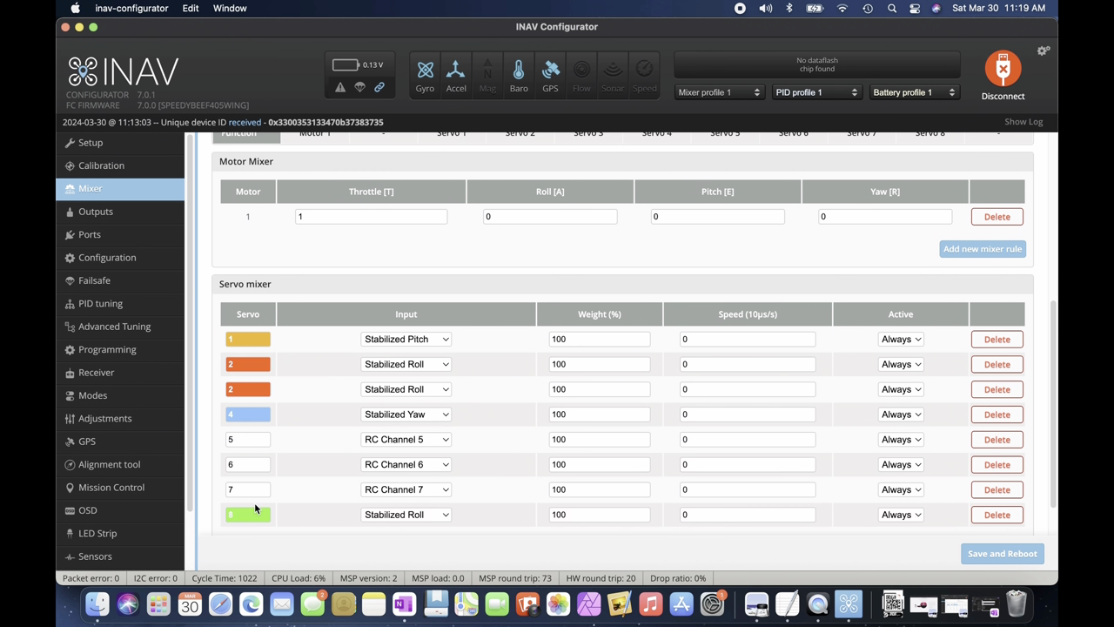
left_click(440, 514)
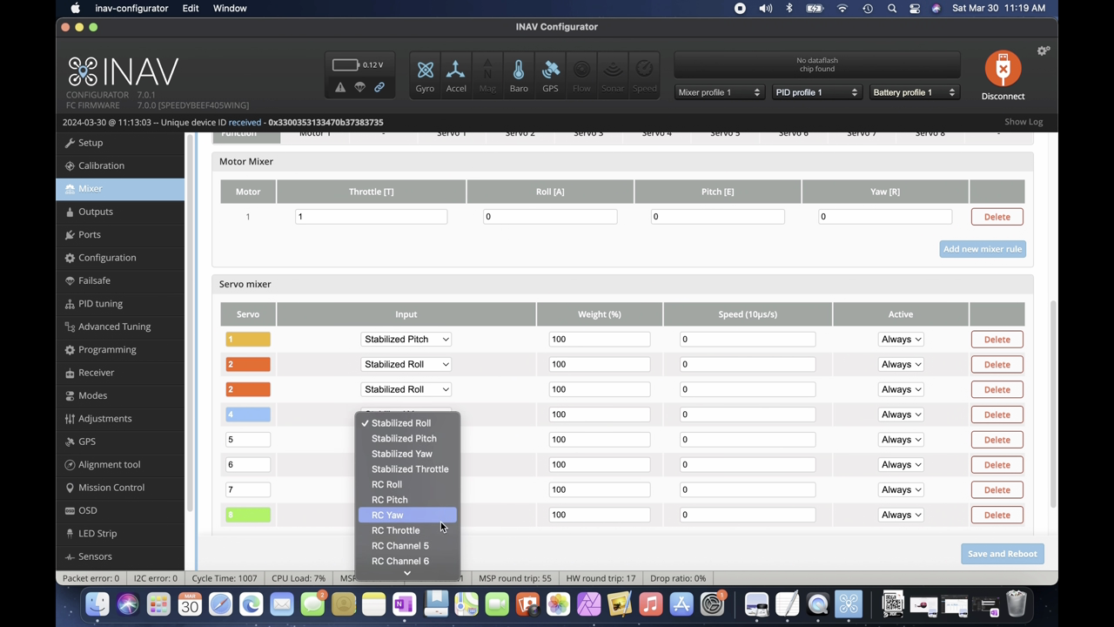
left_click(402, 545)
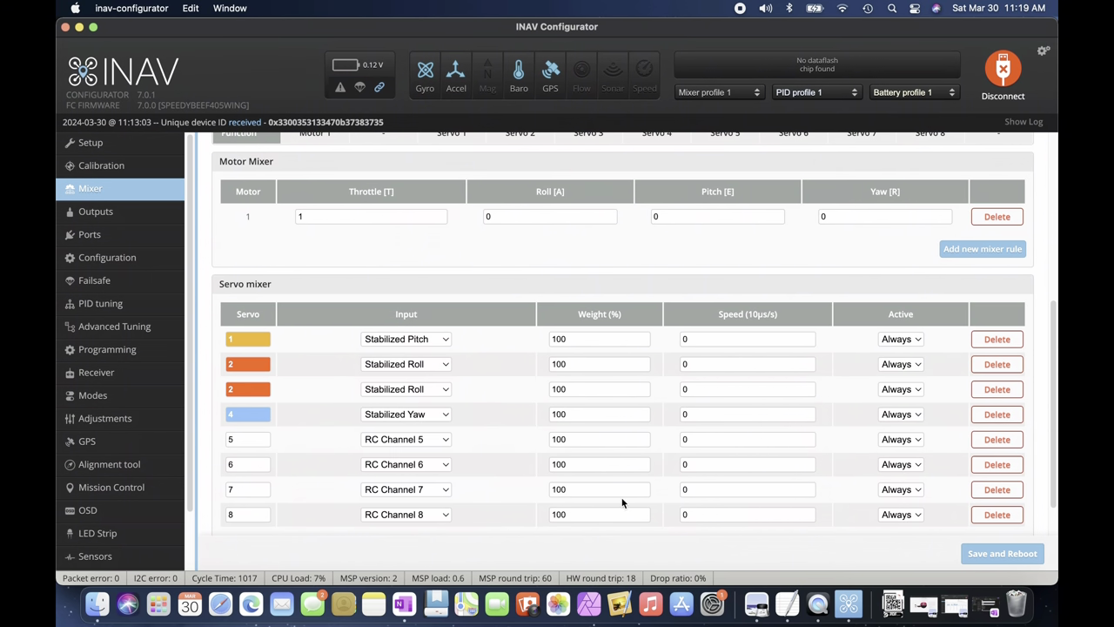
Add a servo mixer rule for servo 9 with RC Channel 13 as its input.
scroll(742, 488, "down", 2)
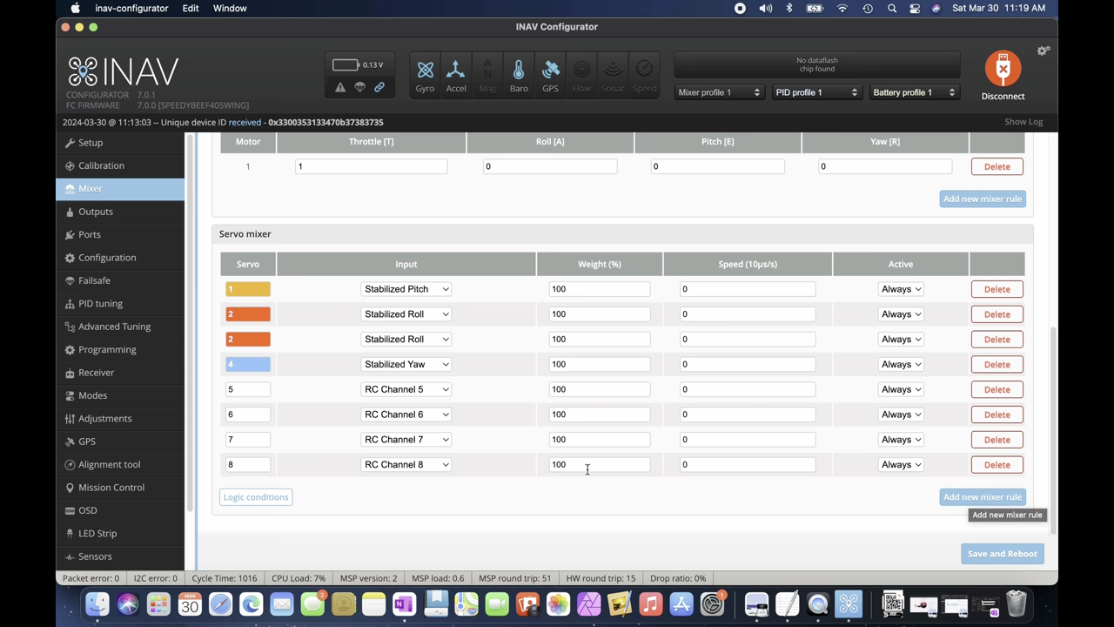
left_click(975, 497)
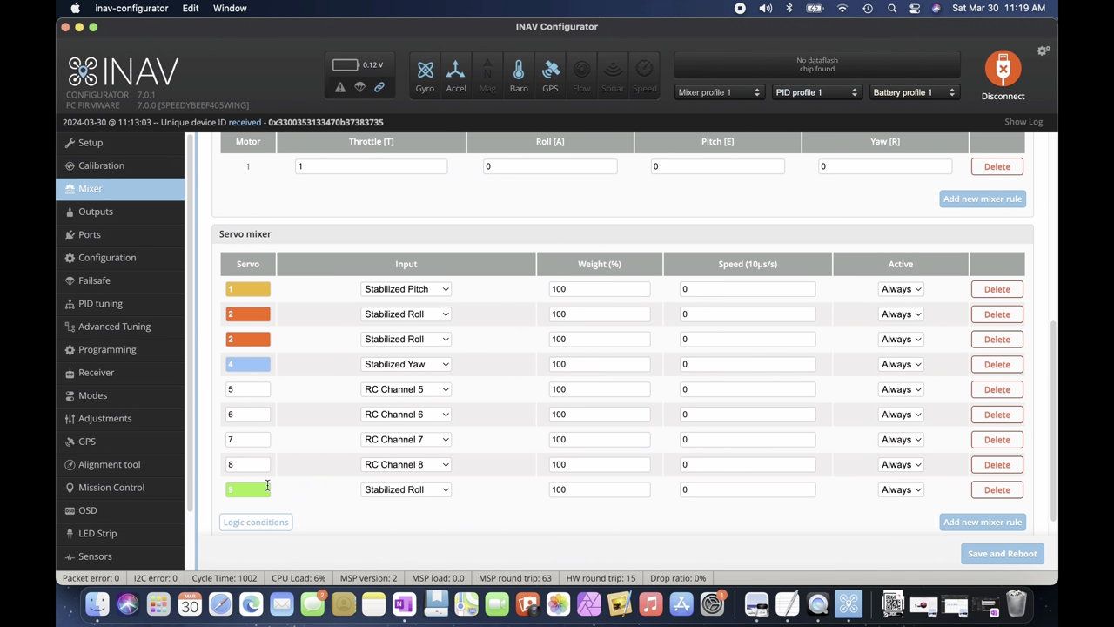
left_click(450, 492)
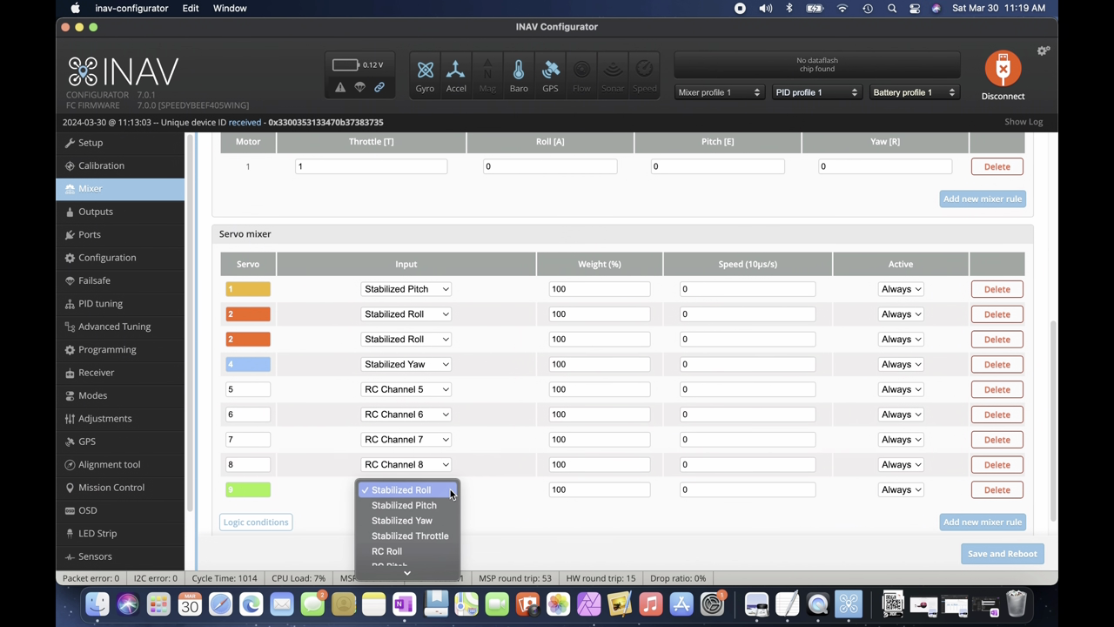
scroll(435, 514, "down", 2)
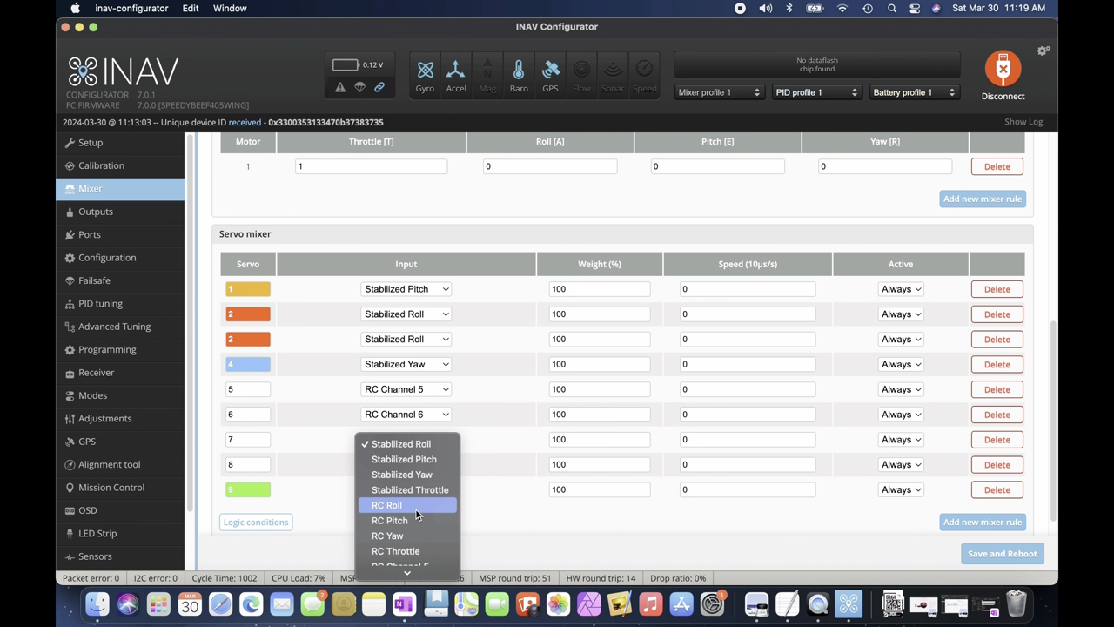
scroll(418, 514, "down", 4)
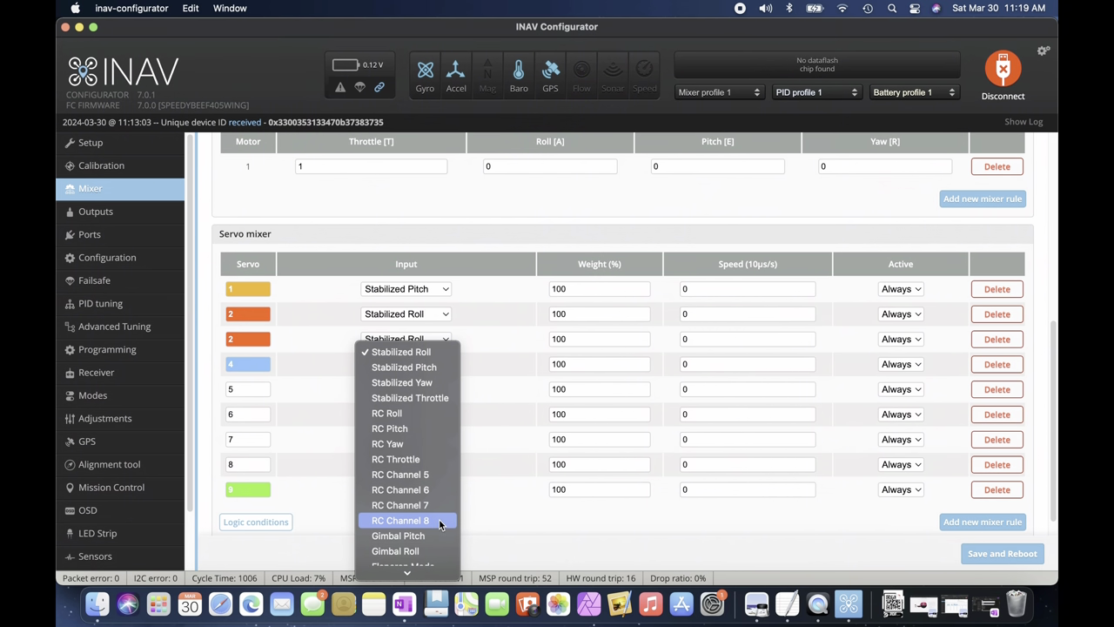
scroll(444, 524, "down", 2)
scroll(454, 547, "down", 3)
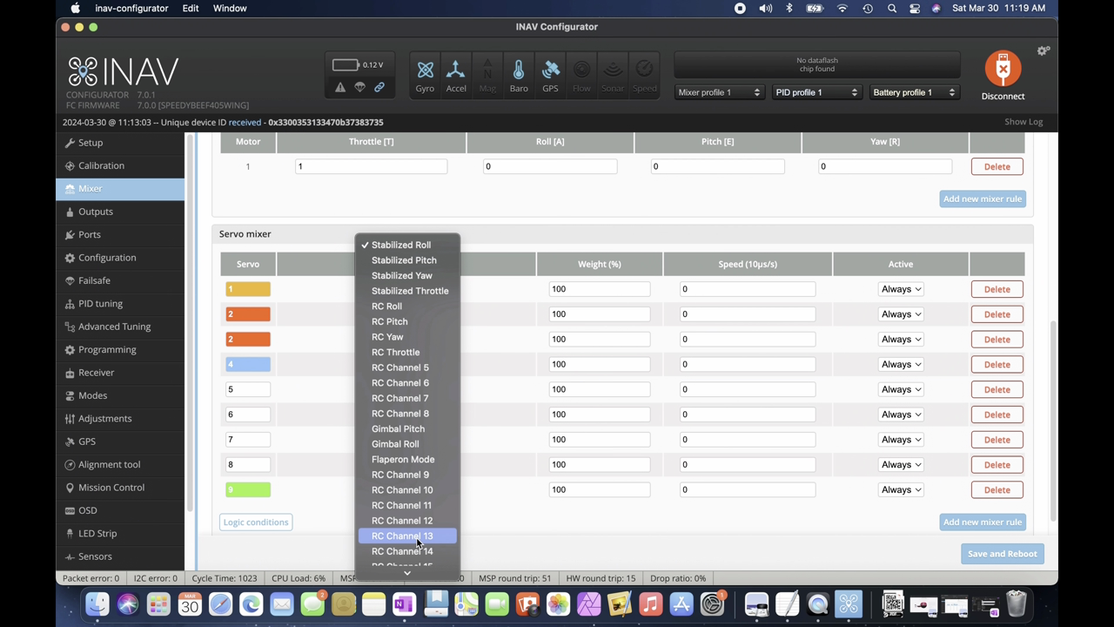
left_click(417, 537)
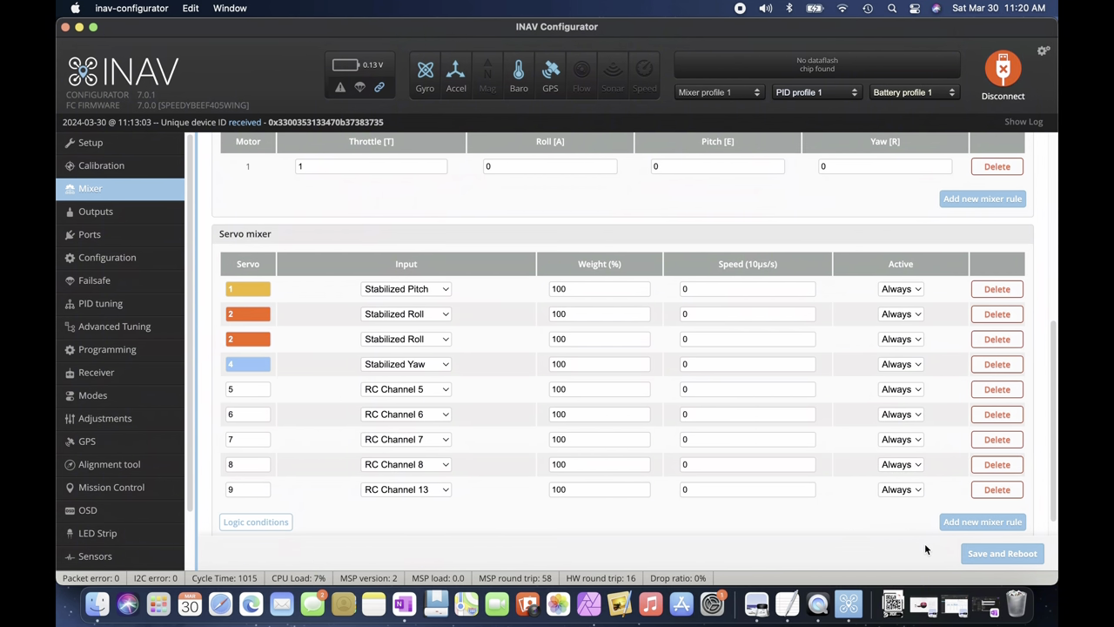
Save the mixer configuration with a reboot and check the stored servo rules and output mapping.
left_click(1006, 556)
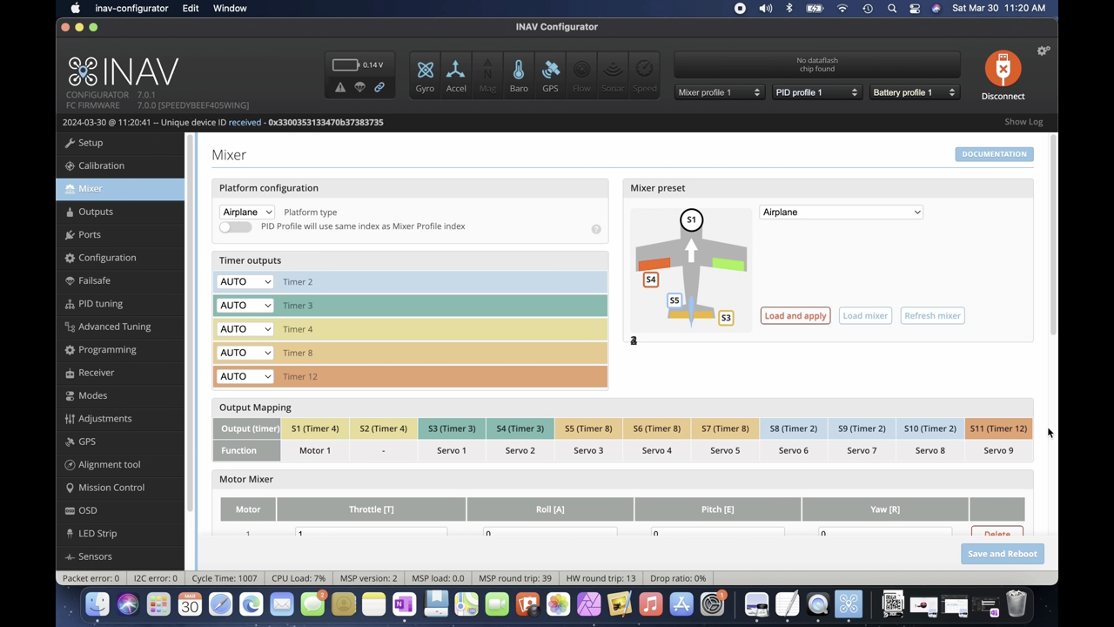
scroll(827, 405, "down", 1)
scroll(826, 401, "down", 10)
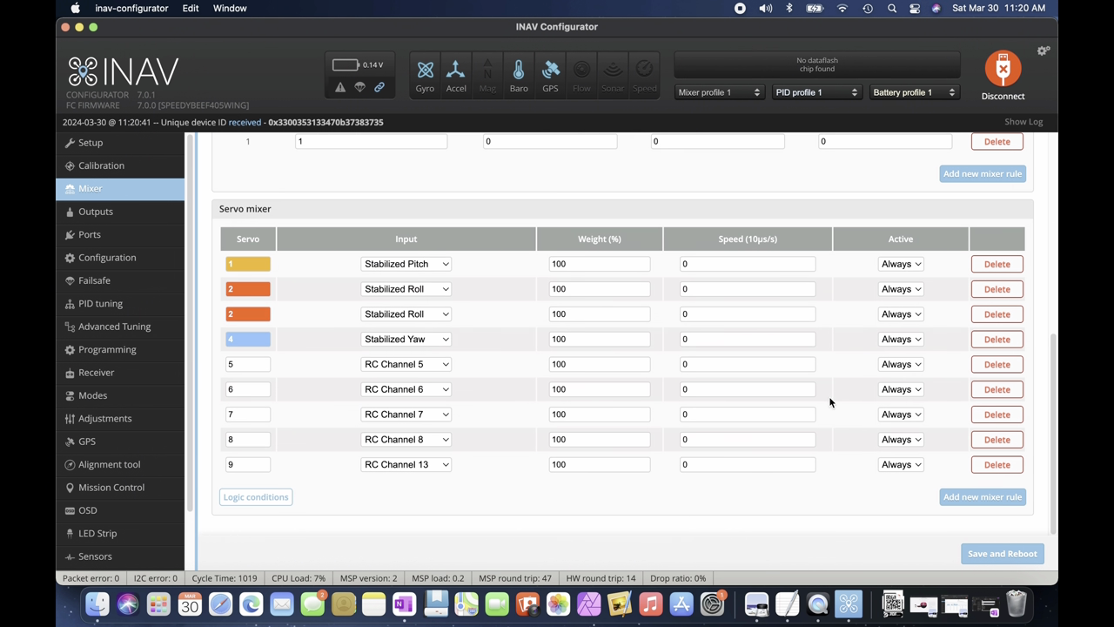
scroll(833, 398, "up", 5)
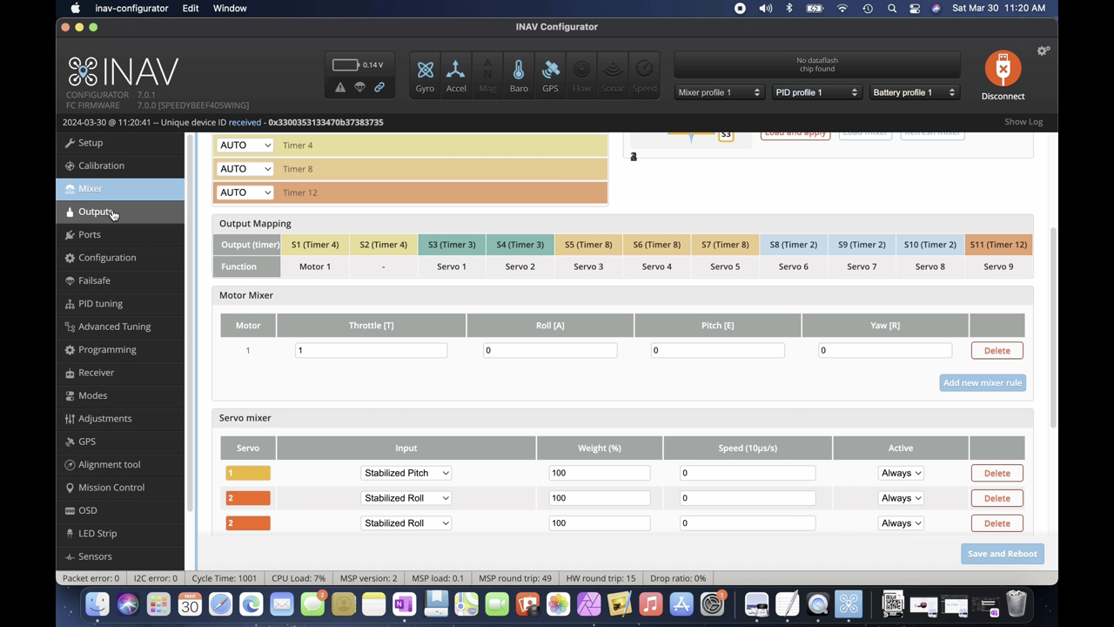
Go to the Outputs settings, view the ESC protocol choices and set the servo refresh rate to 100Hz.
left_click(93, 211)
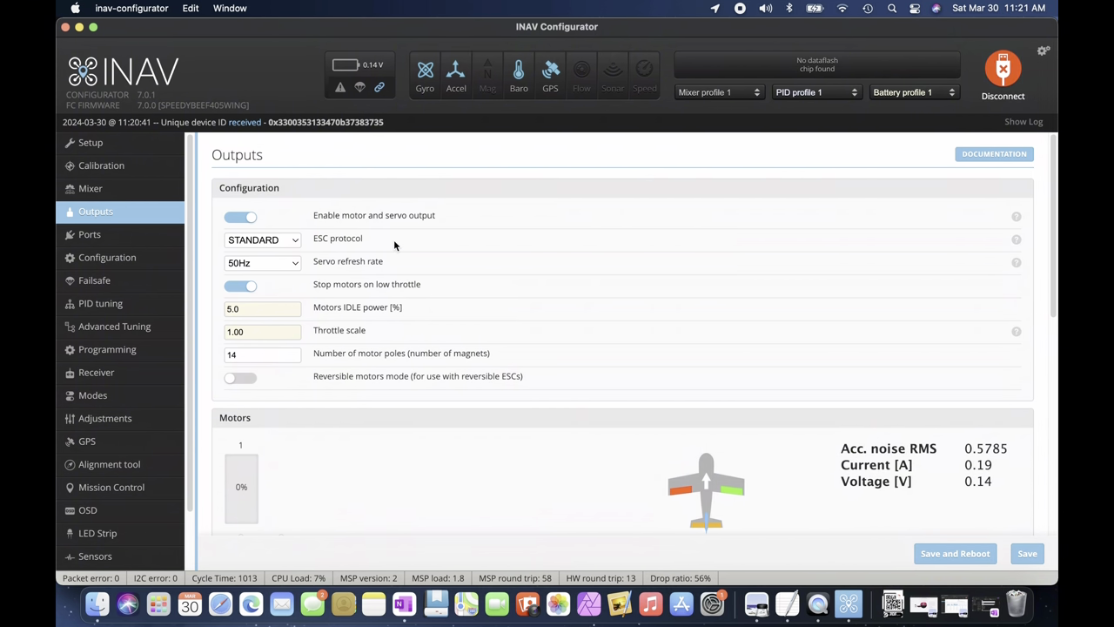
left_click(295, 243)
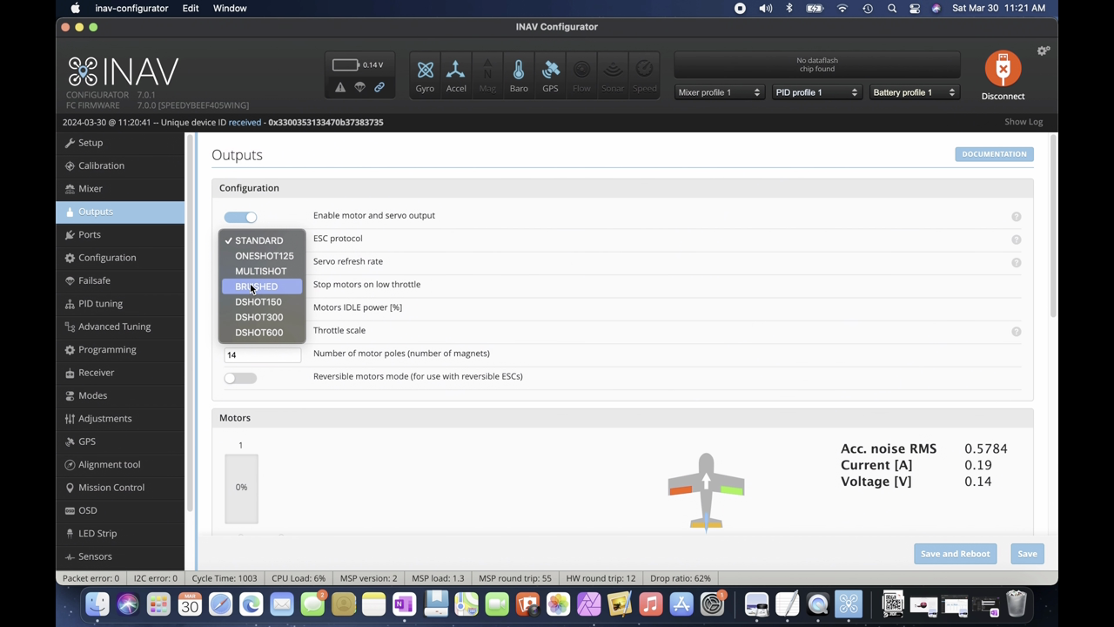
left_click(484, 230)
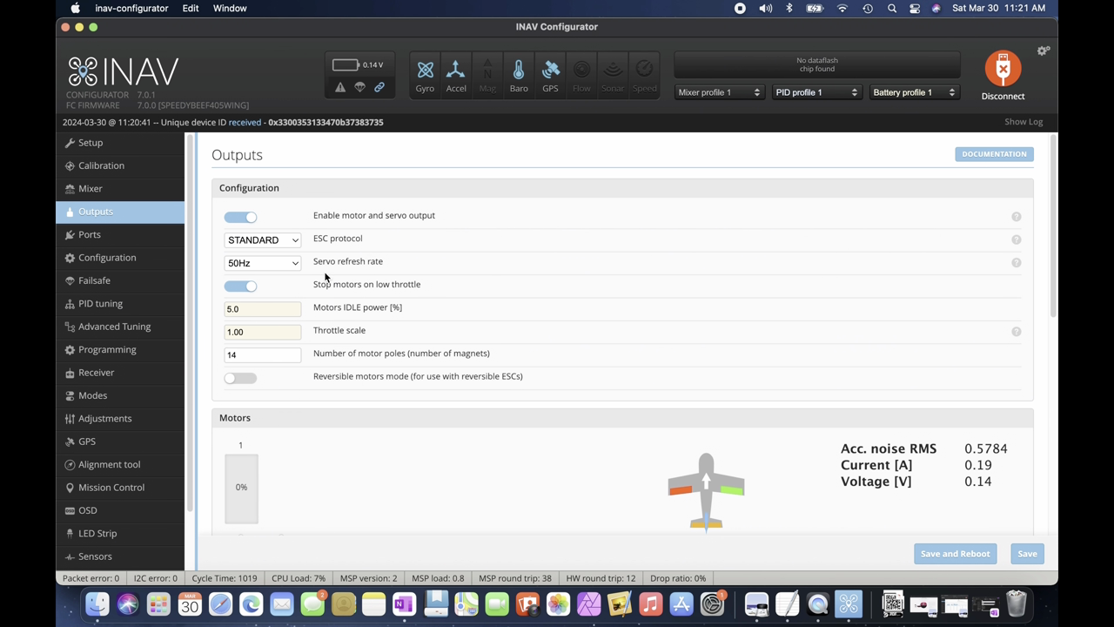
left_click(300, 265)
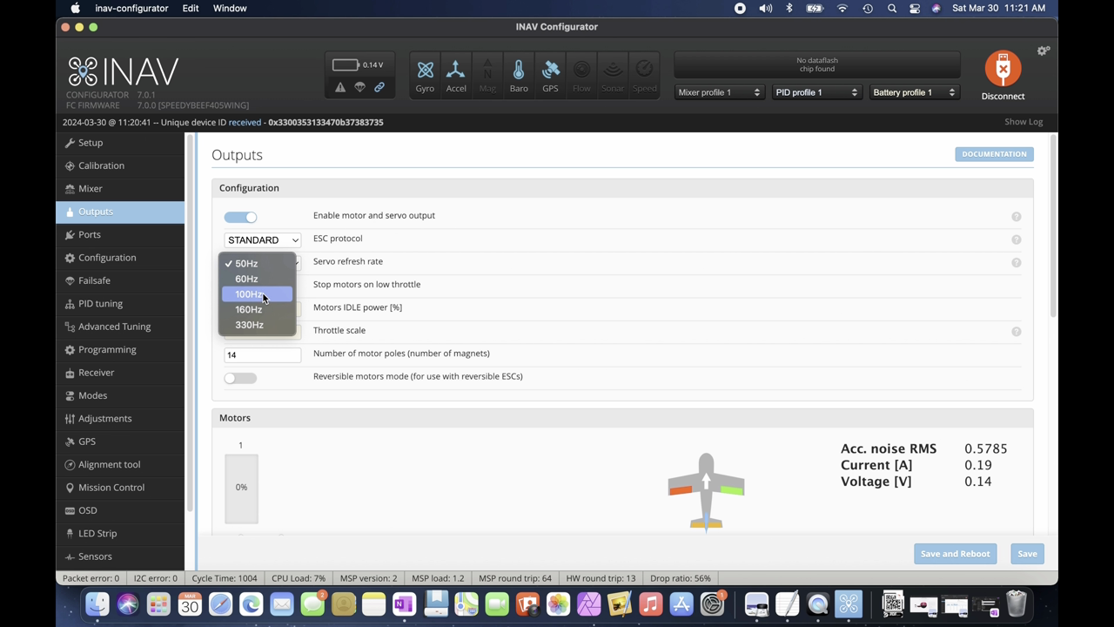
key("Escape")
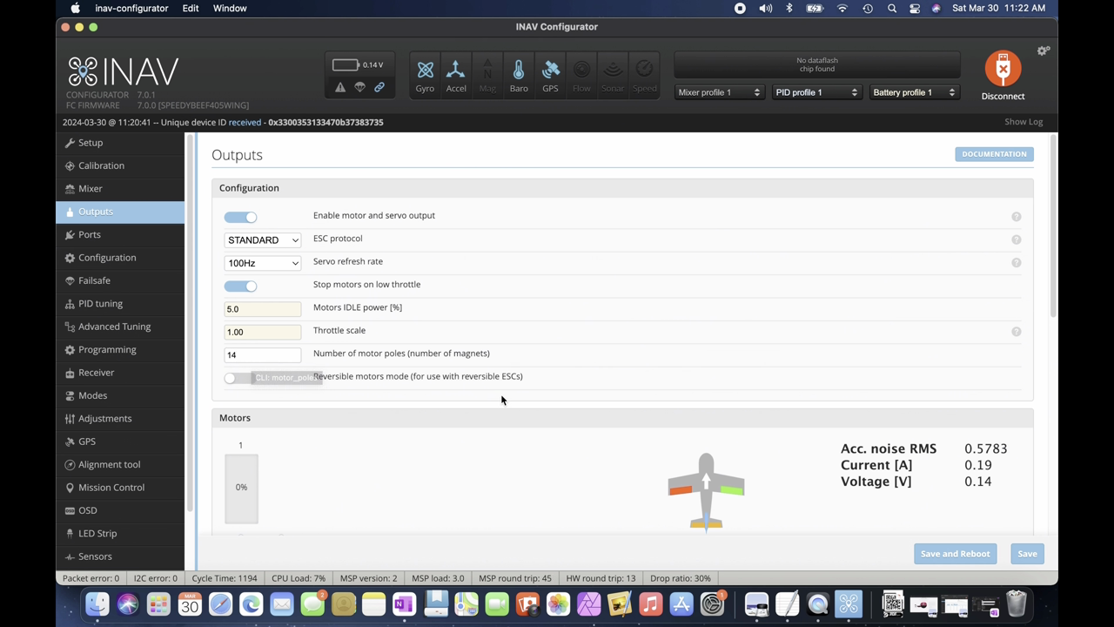
Review the motor section and the MID, MIN, MAX, rate, reverse and output assignment of each servo.
scroll(610, 378, "down", 3)
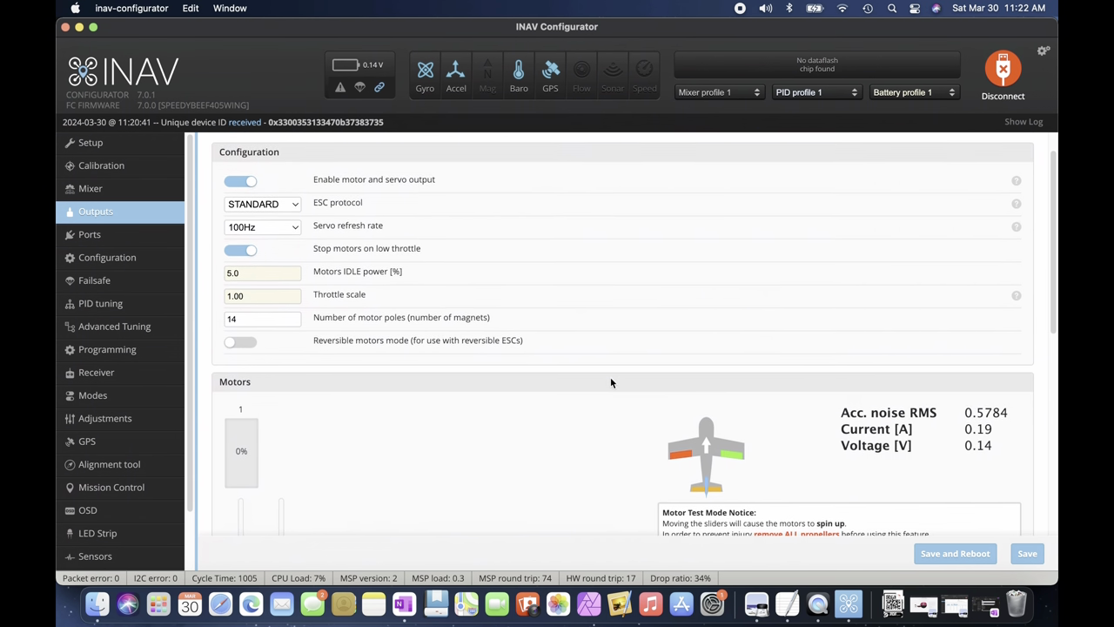
scroll(608, 381, "down", 1)
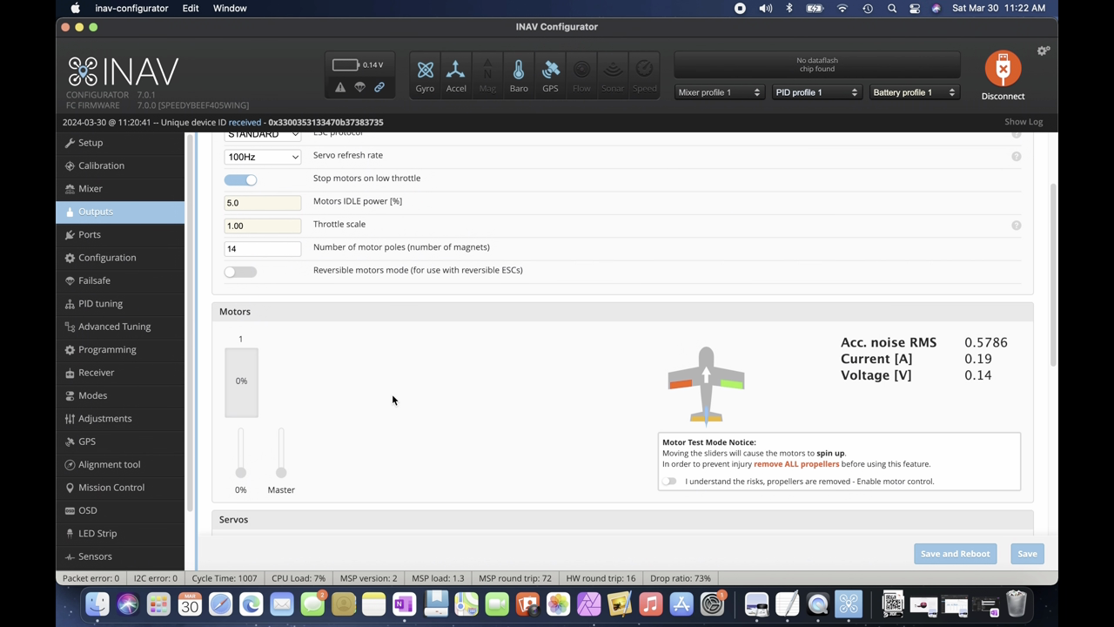
scroll(481, 400, "down", 1)
scroll(481, 403, "down", 10)
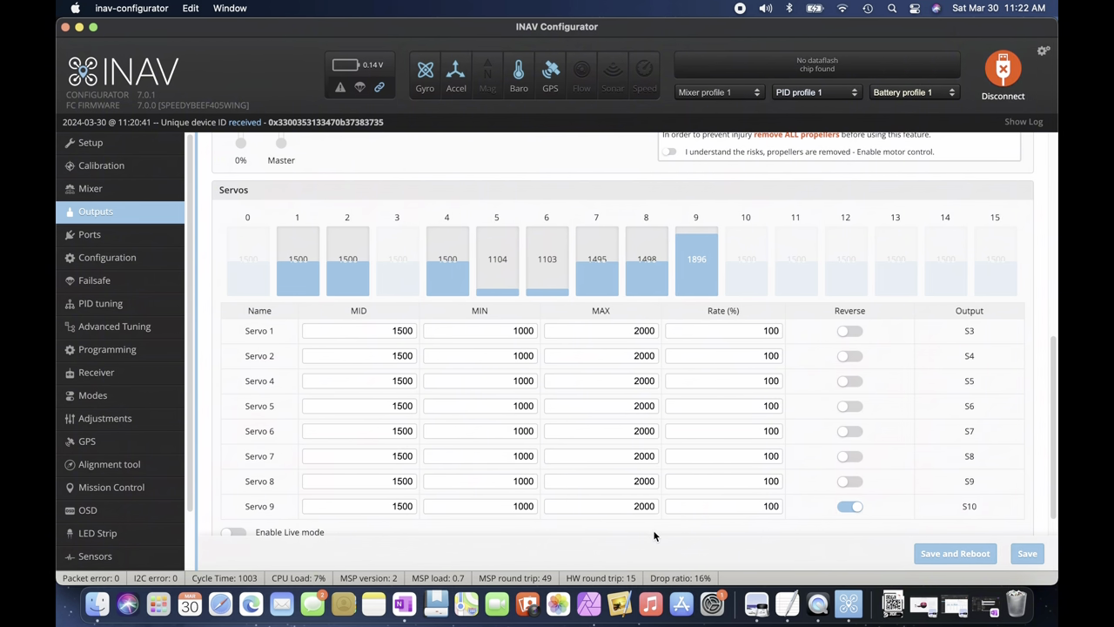
scroll(655, 535, "down", 1)
scroll(655, 536, "down", 1)
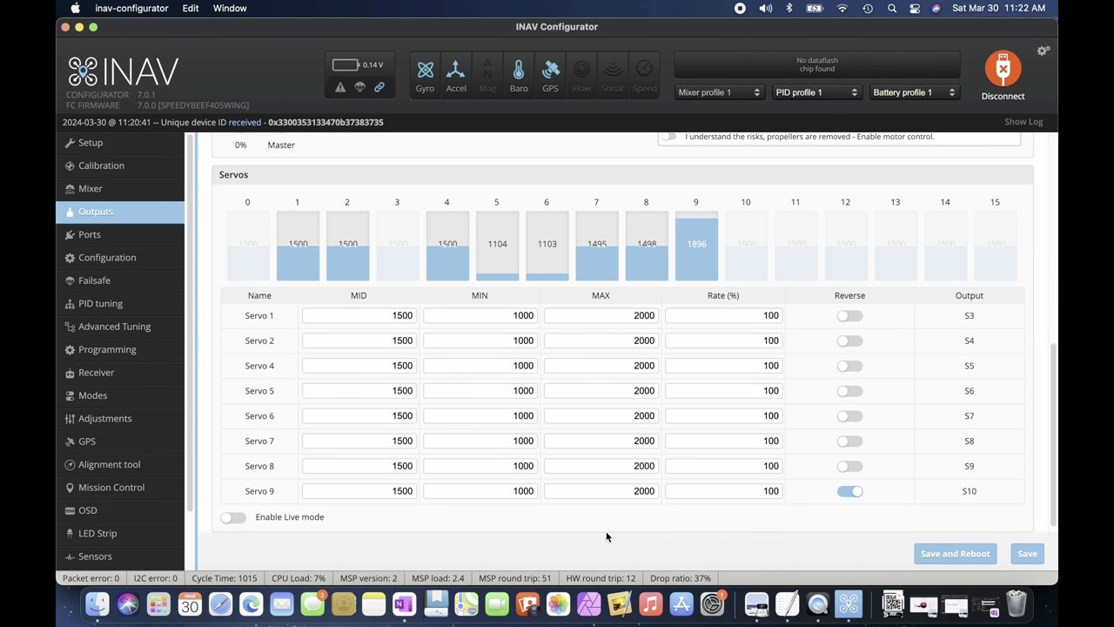